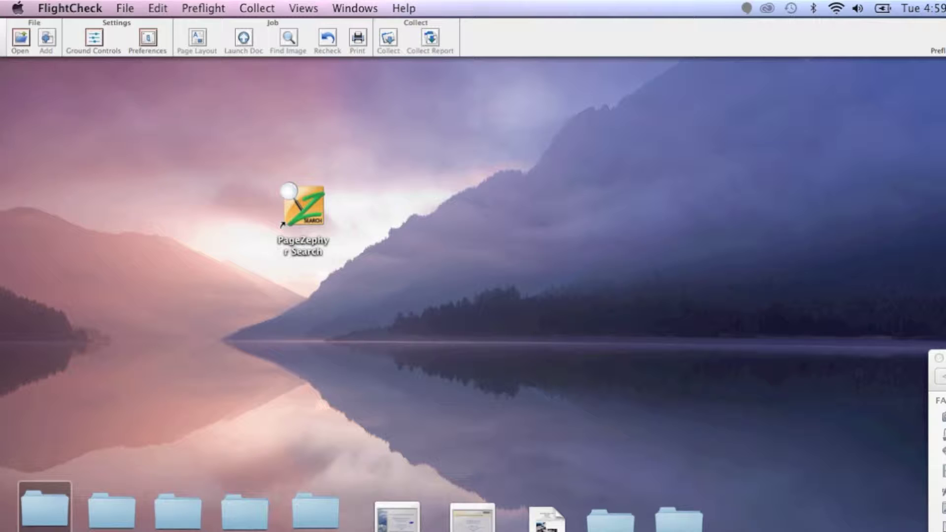
Set the minimum image resolution to 175 dpi in the Default ground control set
{"action": "left_click", "coordinate": [92, 38]}
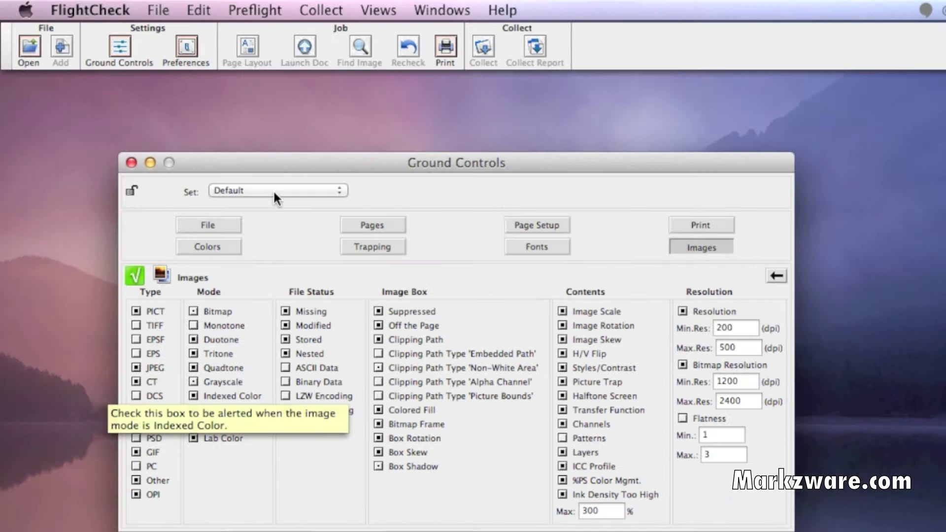
{"action": "left_click", "coordinate": [275, 192]}
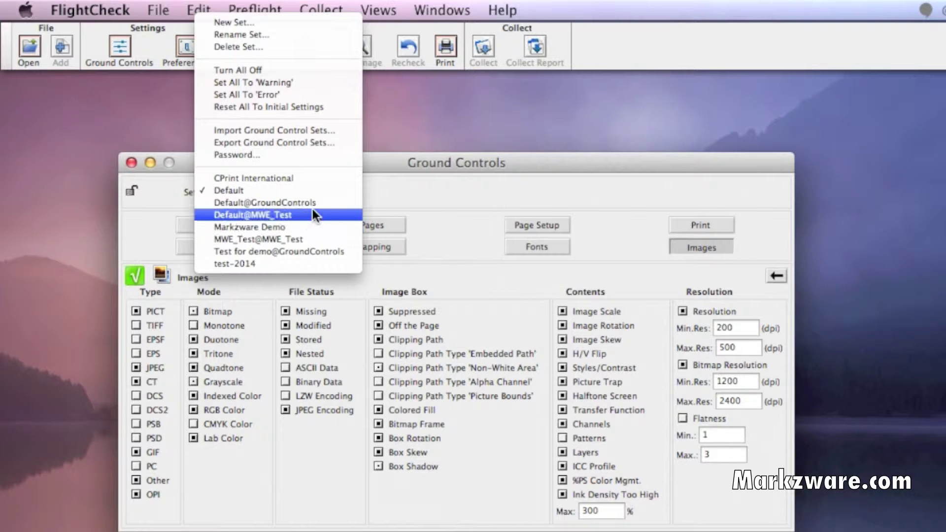
{"action": "left_click", "coordinate": [439, 190]}
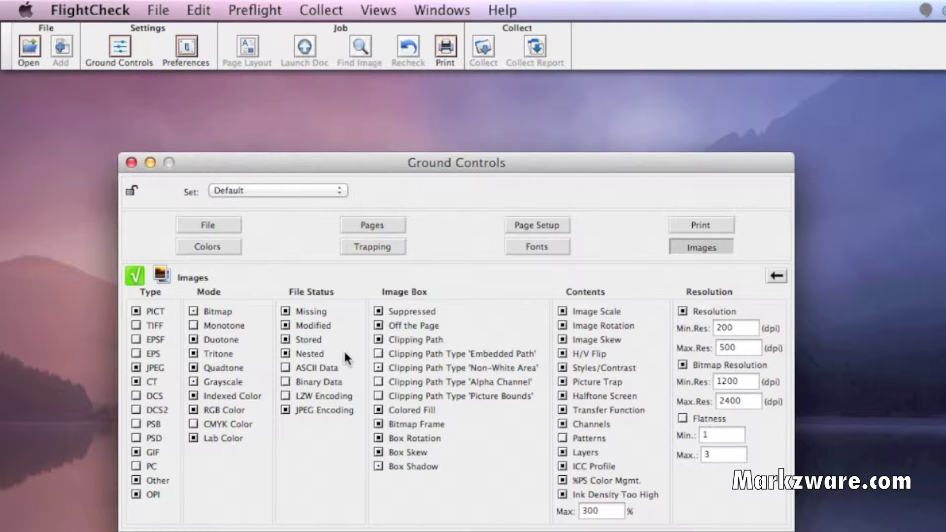
{"action": "double_click", "coordinate": [749, 331]}
{"action": "type", "text": "175"}
{"action": "left_click", "coordinate": [305, 195]}
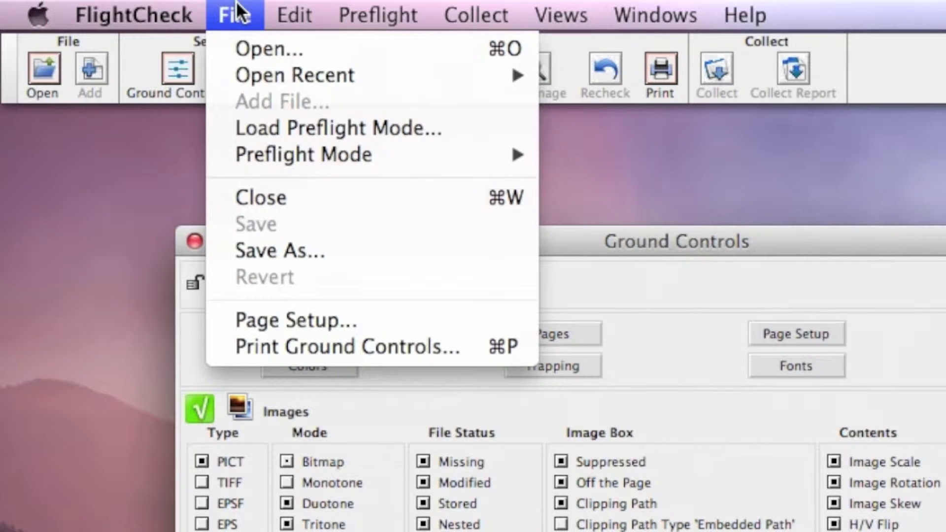
Switch the preflight mode to the US PDF mode, continuing despite Auto Preflight Detection being enabled
{"action": "mouse_move", "coordinate": [299, 153]}
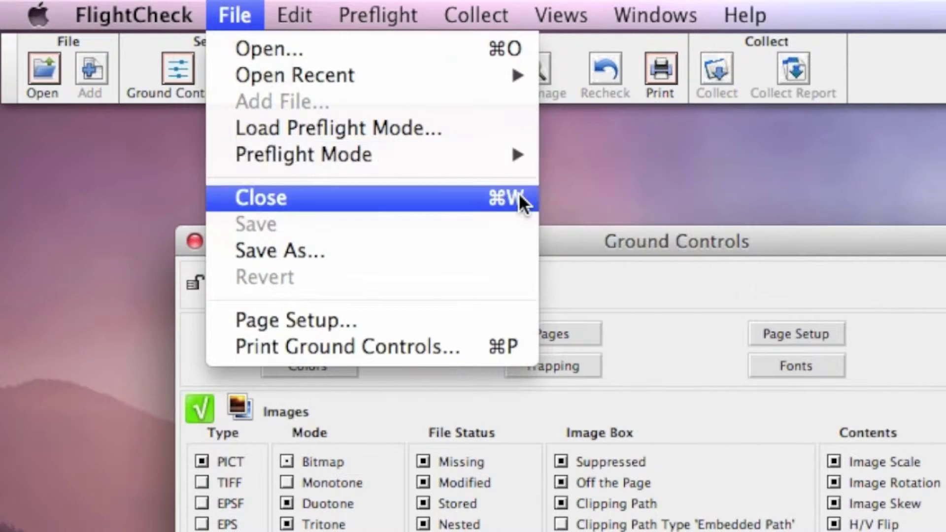
{"action": "mouse_move", "coordinate": [625, 161]}
{"action": "mouse_move", "coordinate": [622, 213]}
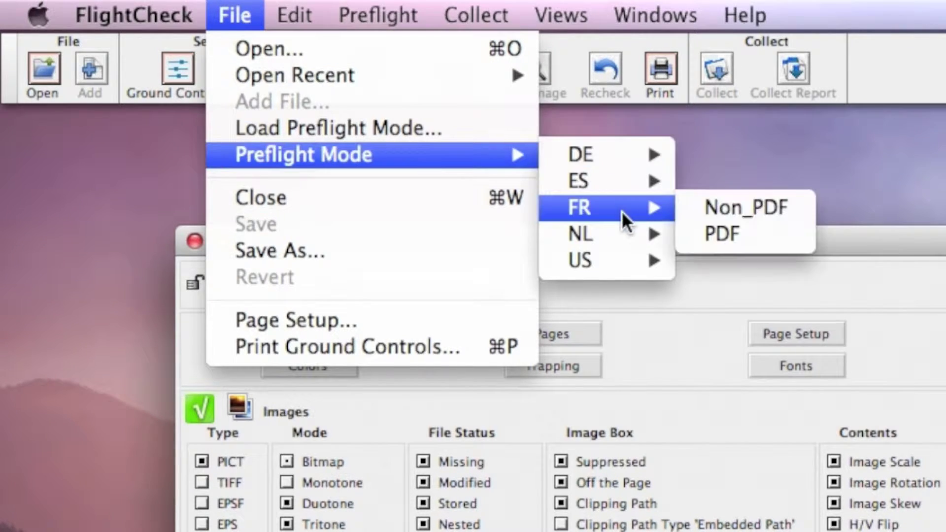
{"action": "mouse_move", "coordinate": [622, 187]}
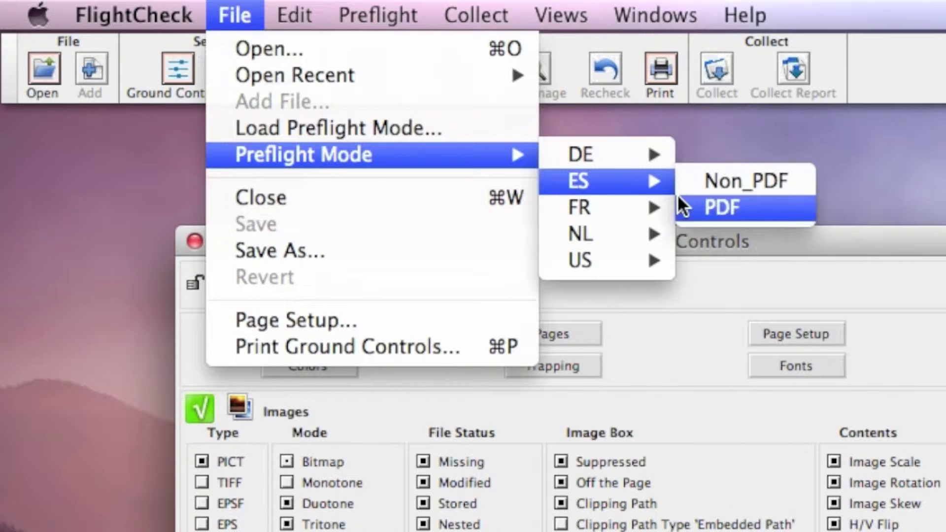
{"action": "mouse_move", "coordinate": [630, 259]}
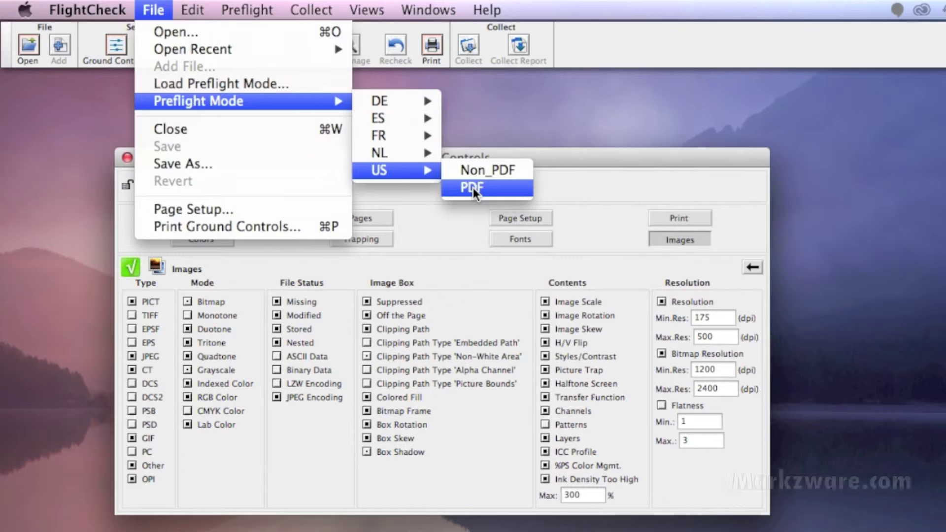
{"action": "left_click", "coordinate": [725, 287]}
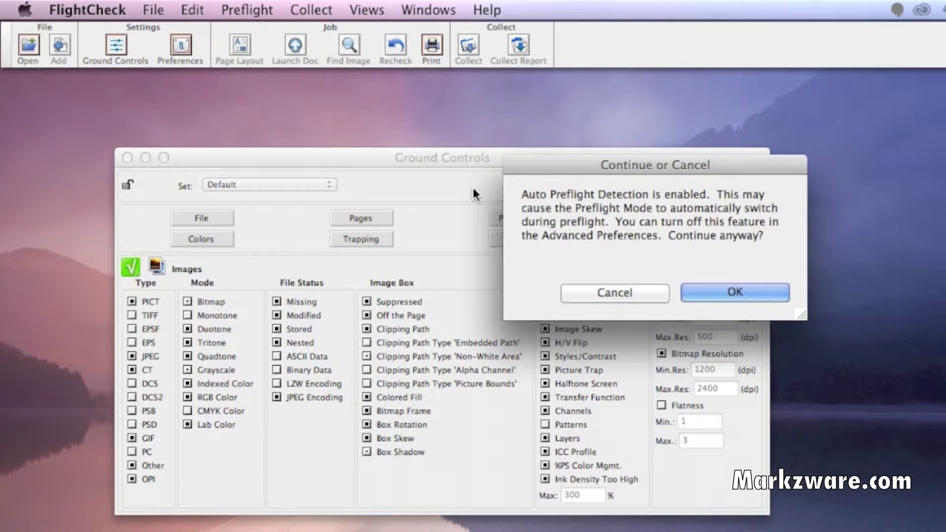
{"action": "left_click", "coordinate": [724, 292]}
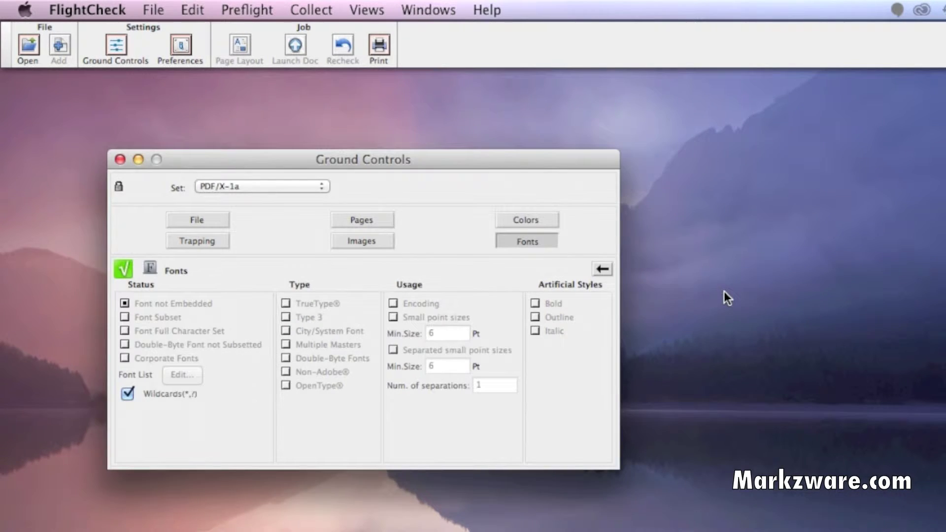
Review the available PDF ground control sets and close the Ground Controls window
{"action": "left_click", "coordinate": [291, 189]}
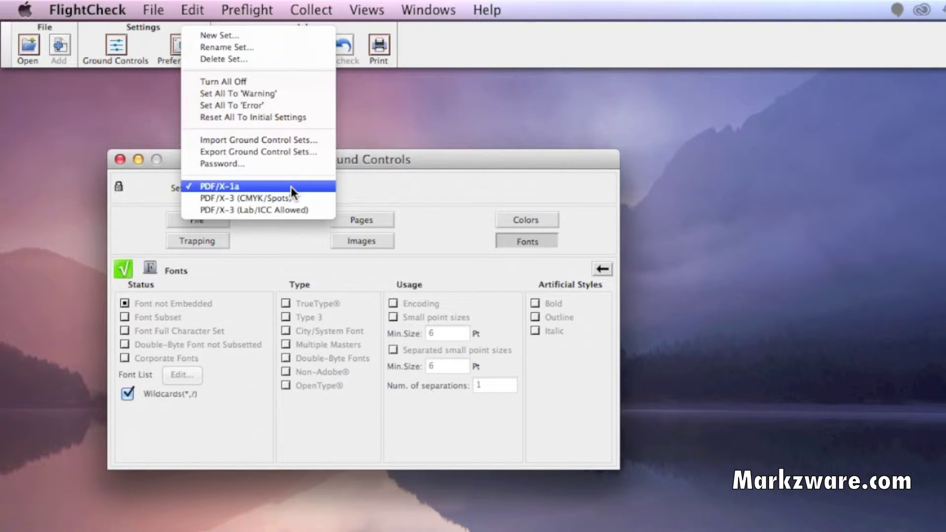
{"action": "left_click", "coordinate": [385, 165]}
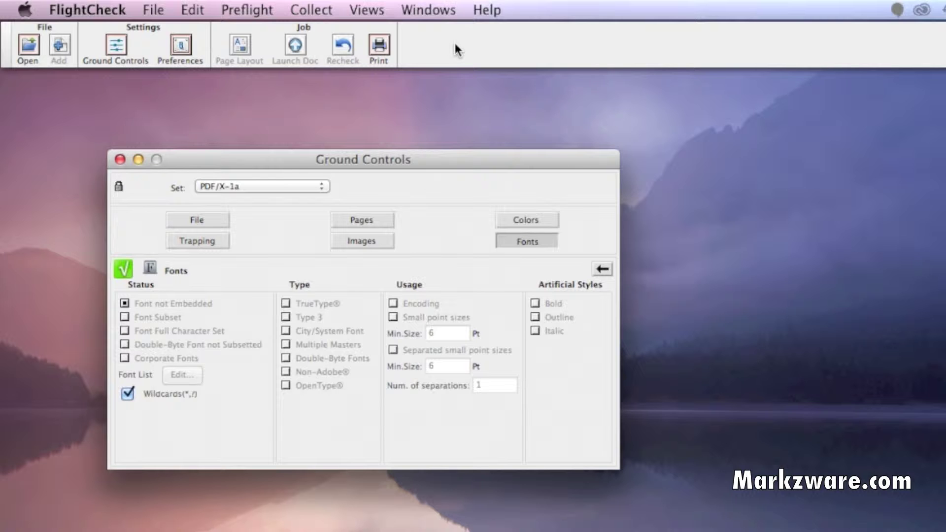
{"action": "left_click", "coordinate": [120, 159]}
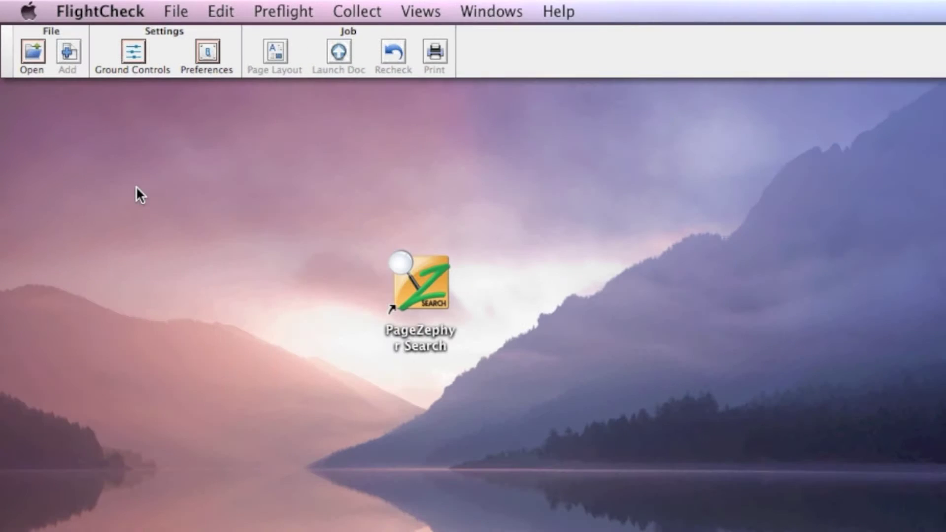
Open the Auto Preflight Detection file type list from the advanced preferences and examine its Expert Mode columns
{"action": "left_click", "coordinate": [89, 6]}
{"action": "left_click", "coordinate": [210, 54]}
{"action": "left_click", "coordinate": [208, 54]}
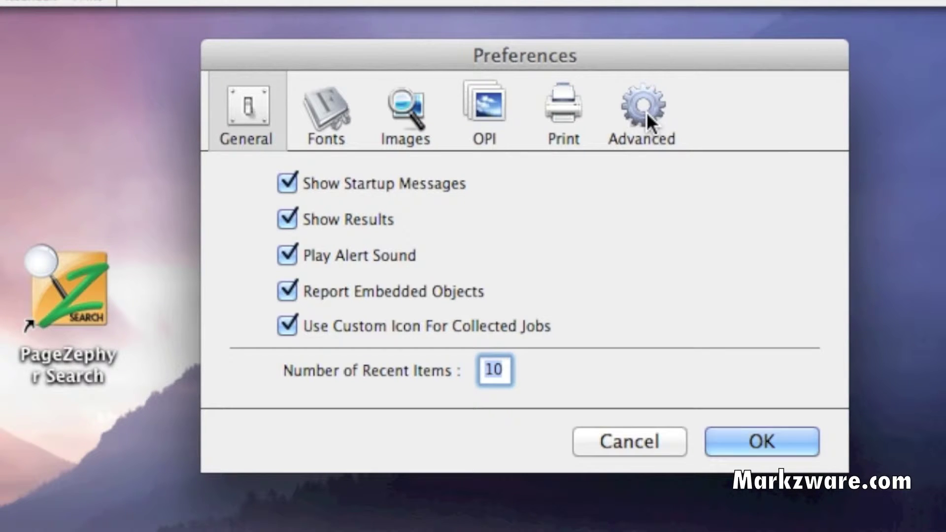
{"action": "left_click", "coordinate": [645, 115]}
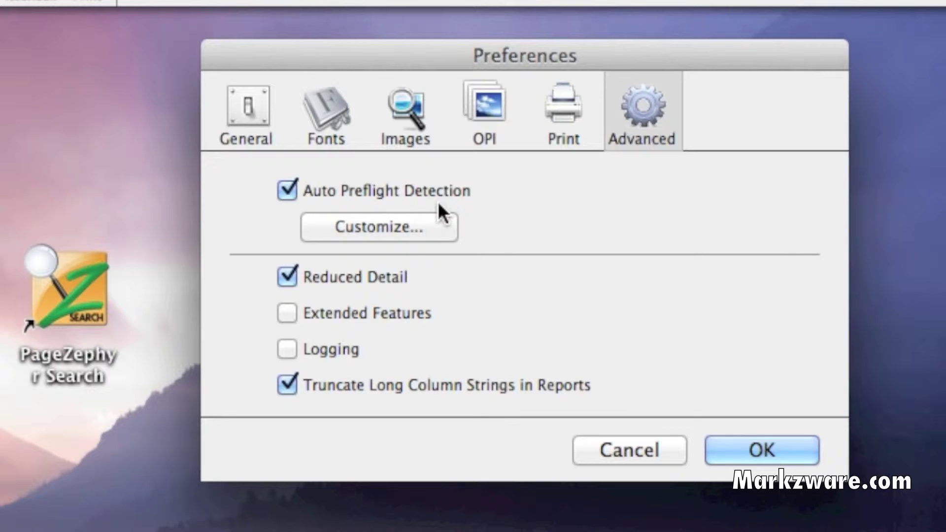
{"action": "left_click", "coordinate": [388, 226]}
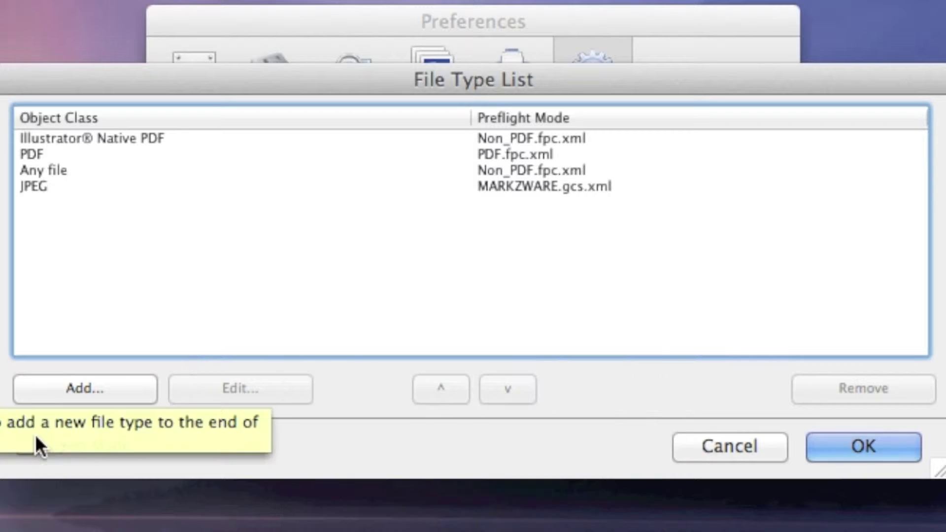
{"action": "left_click", "coordinate": [20, 446]}
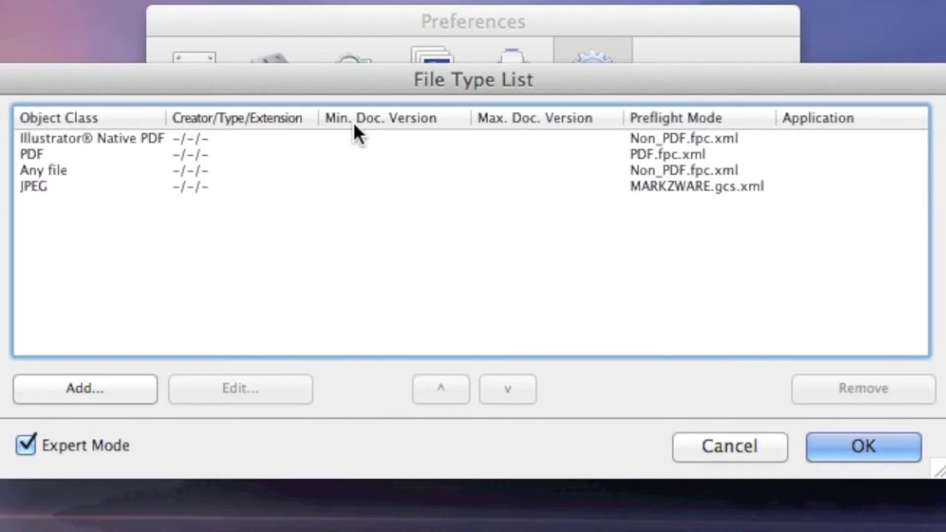
{"action": "mouse_move", "coordinate": [510, 142]}
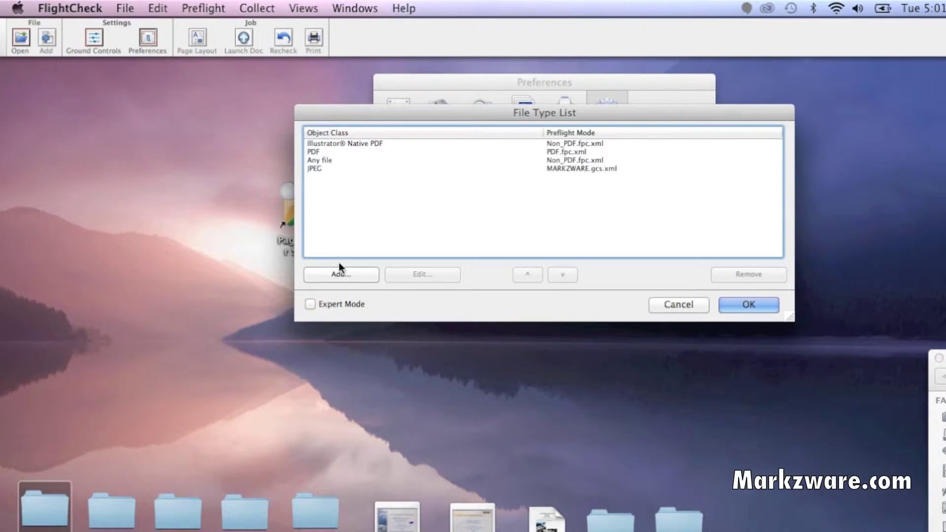
Start a new file type entry with Photoshop Native as its object class
{"action": "left_click", "coordinate": [85, 388]}
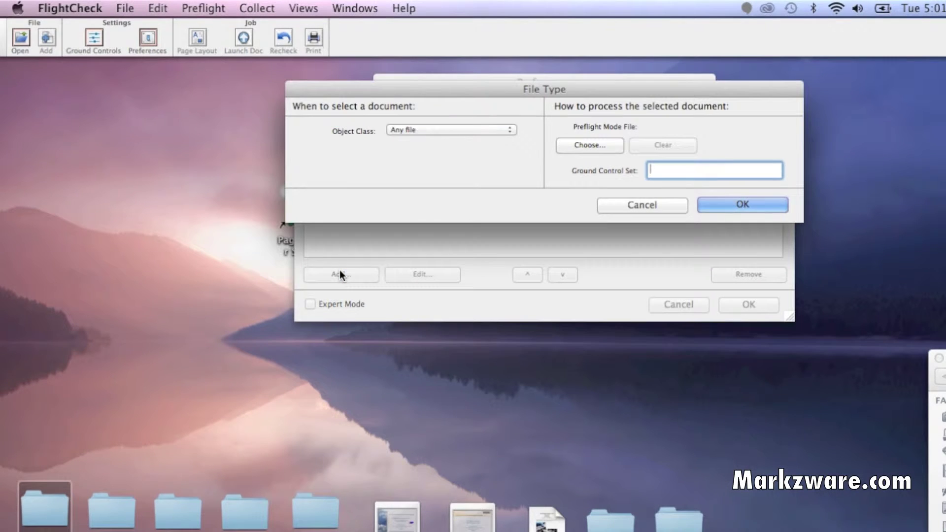
{"action": "left_click", "coordinate": [424, 130]}
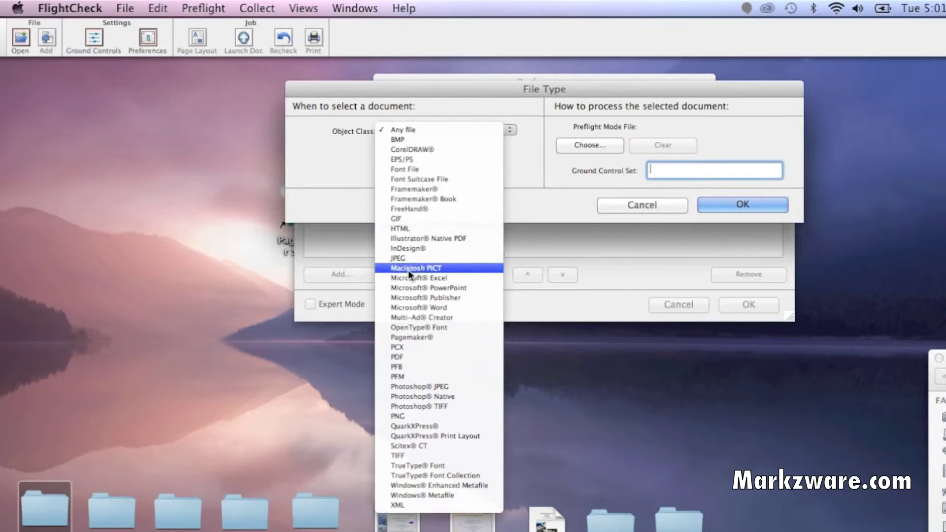
{"action": "left_click", "coordinate": [436, 399]}
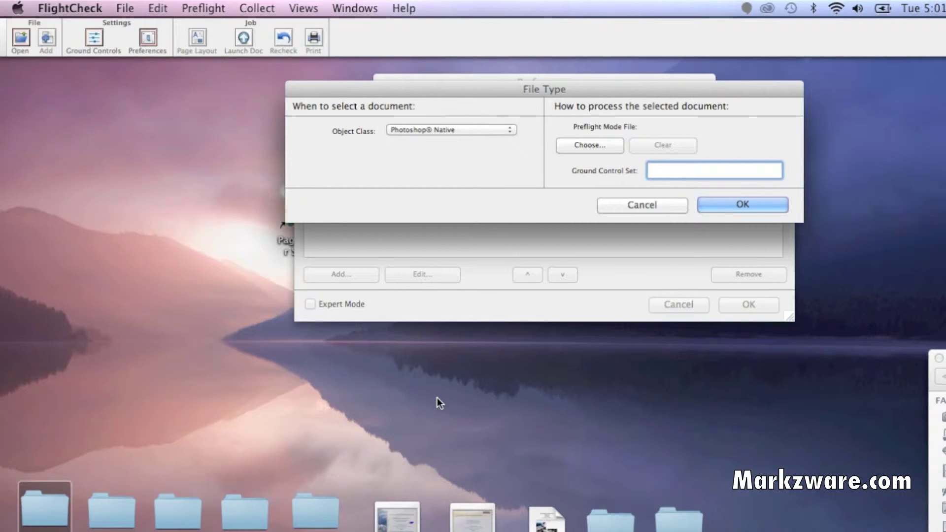
Assign Non_PDF.fpc.xml from the US data folder of FlightCheck 7 Mac as the entry's preflight mode, with Default as its ground control set
{"action": "left_click", "coordinate": [587, 144]}
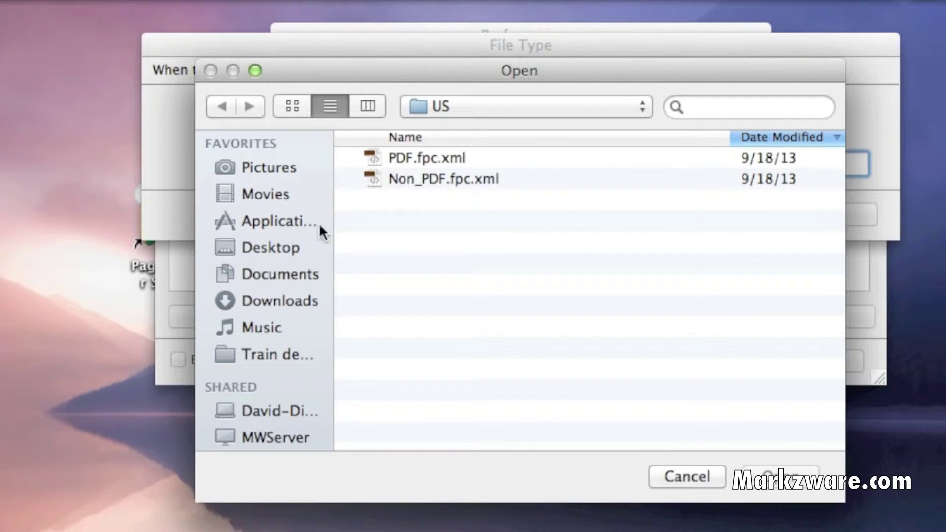
{"action": "left_click", "coordinate": [261, 222]}
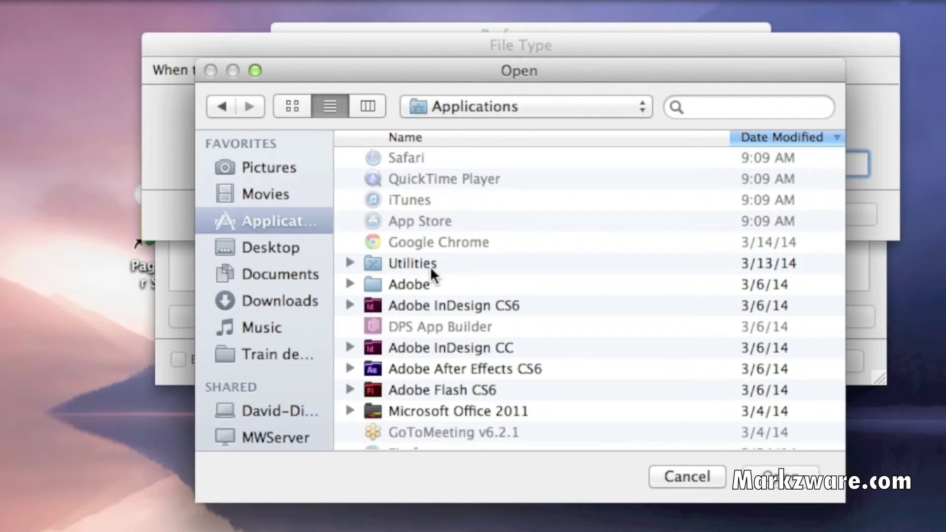
{"action": "type", "text": "fl"}
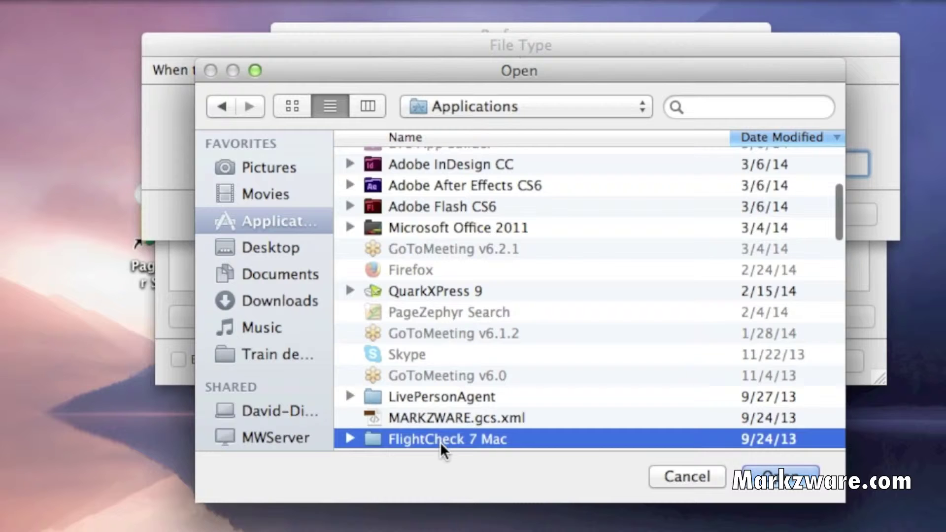
{"action": "double_click", "coordinate": [441, 439]}
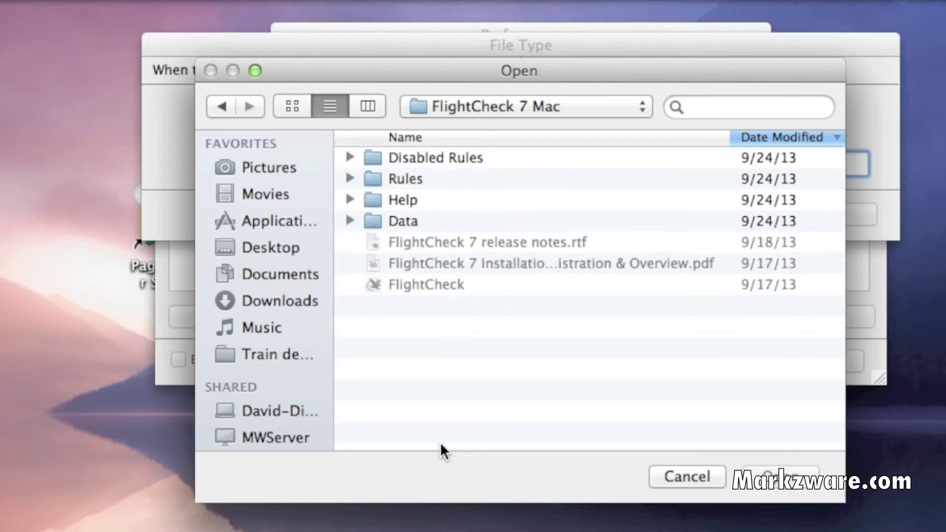
{"action": "double_click", "coordinate": [402, 223]}
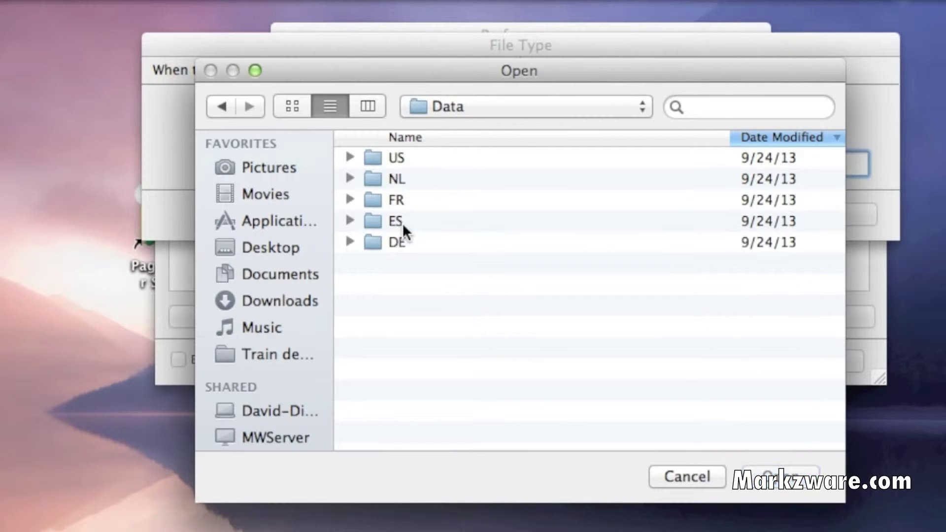
{"action": "double_click", "coordinate": [373, 160]}
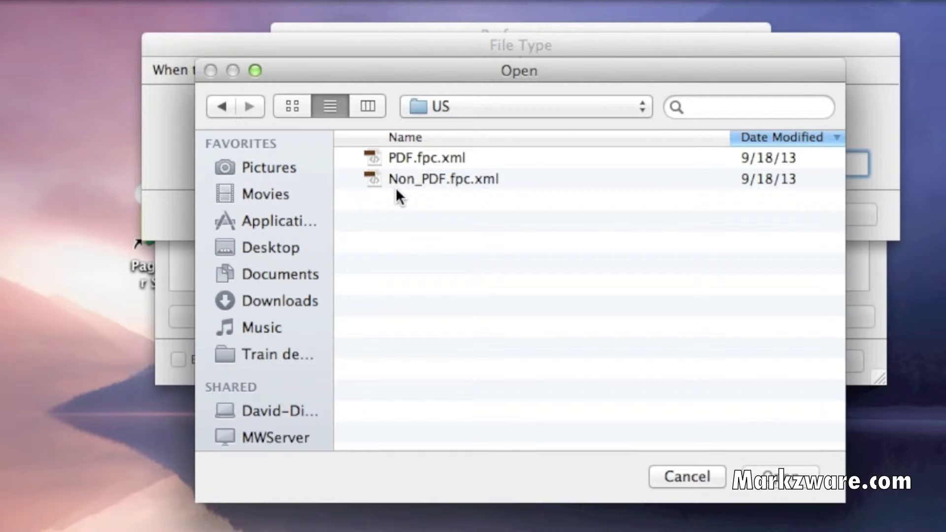
{"action": "left_click", "coordinate": [368, 176]}
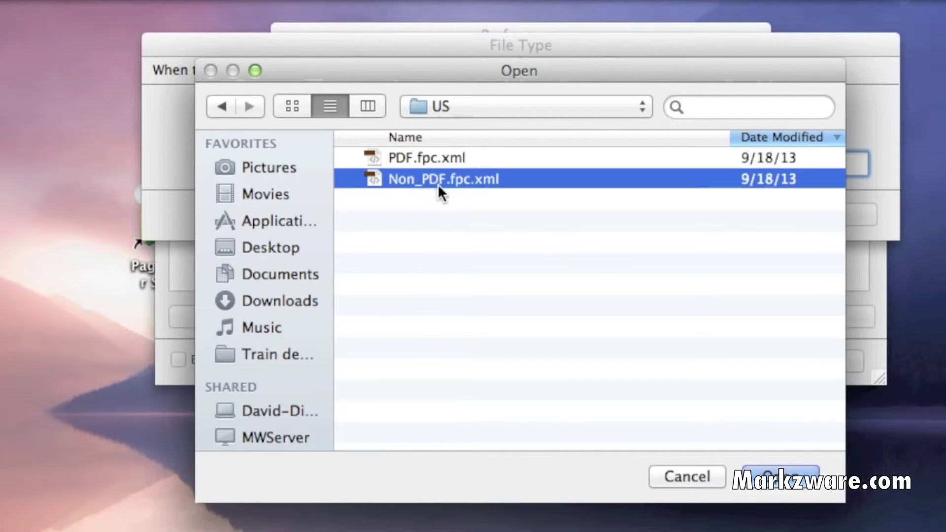
{"action": "left_click", "coordinate": [797, 483]}
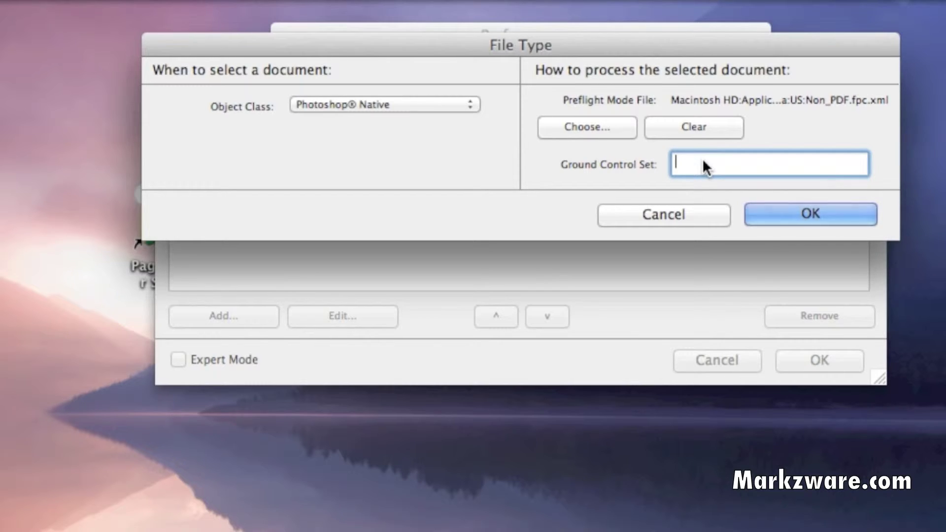
{"action": "type", "text": "Default"}
{"action": "left_click", "coordinate": [826, 210]}
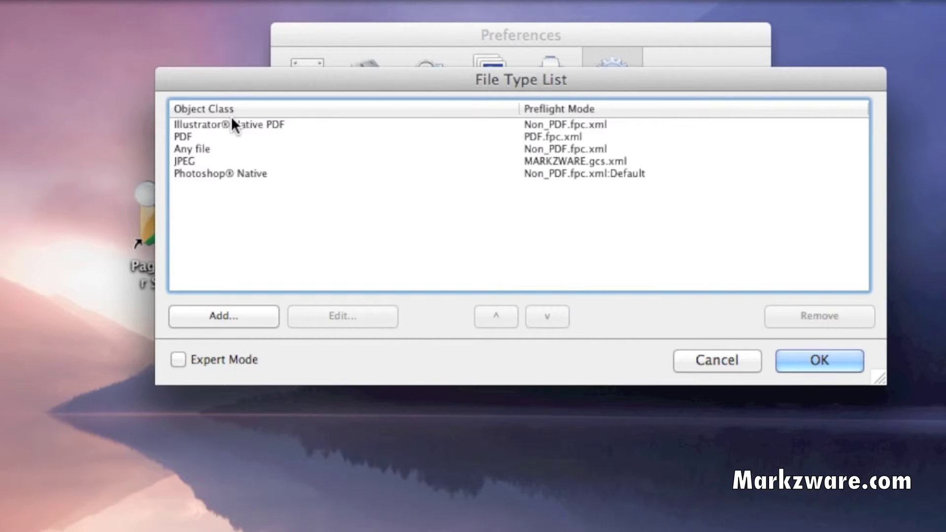
Set the ground control set of the Illustrator Native PDF file type to Default
{"action": "mouse_move", "coordinate": [232, 123]}
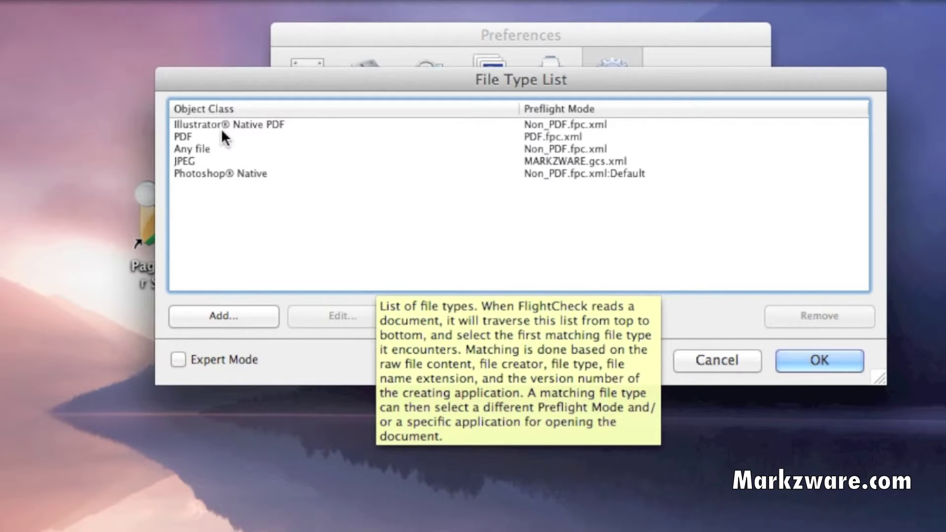
{"action": "double_click", "coordinate": [218, 122]}
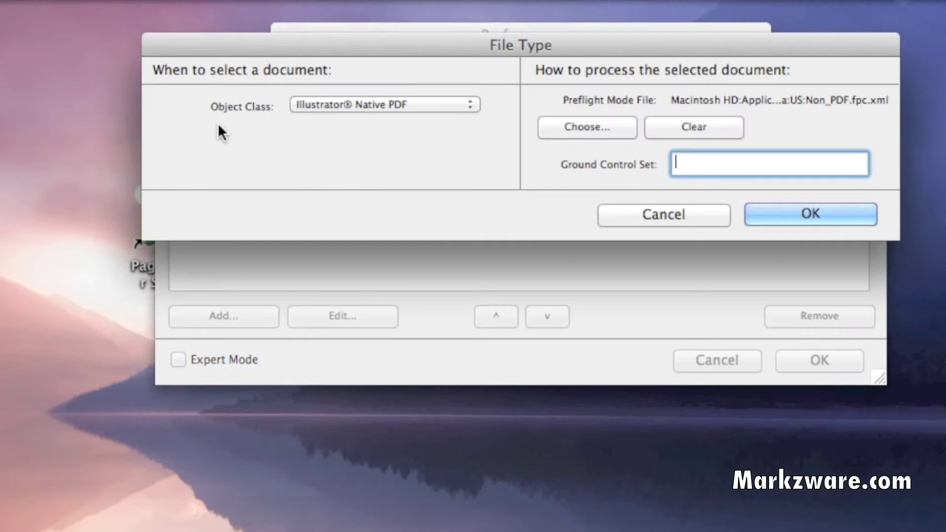
{"action": "type", "text": "Default"}
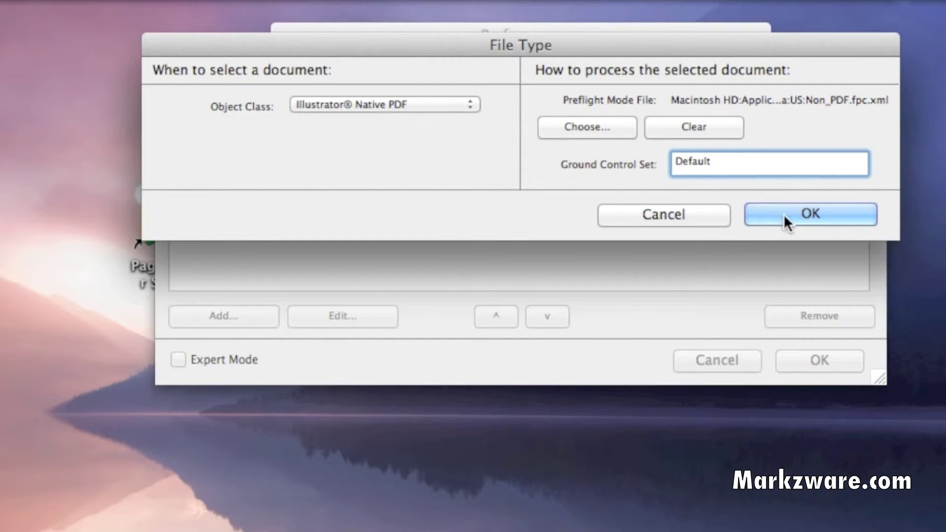
{"action": "left_click", "coordinate": [784, 214]}
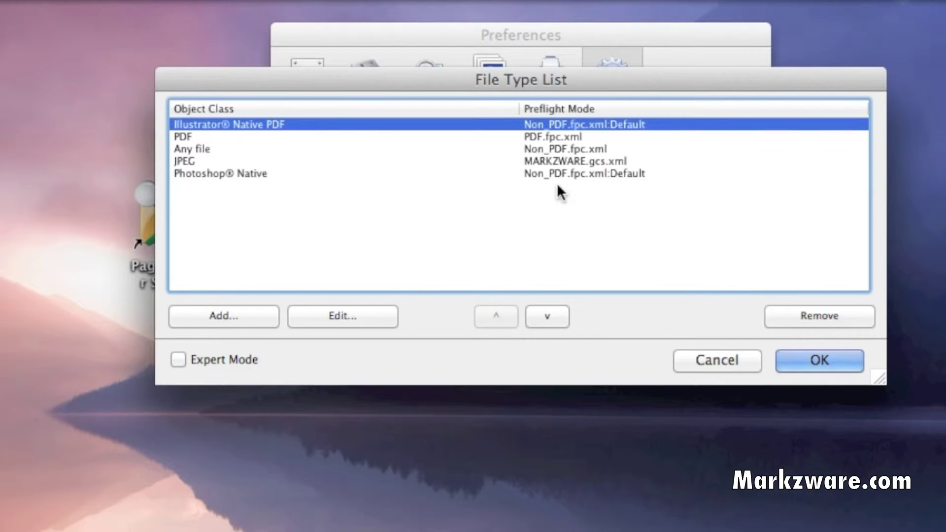
{"action": "mouse_move", "coordinate": [548, 203]}
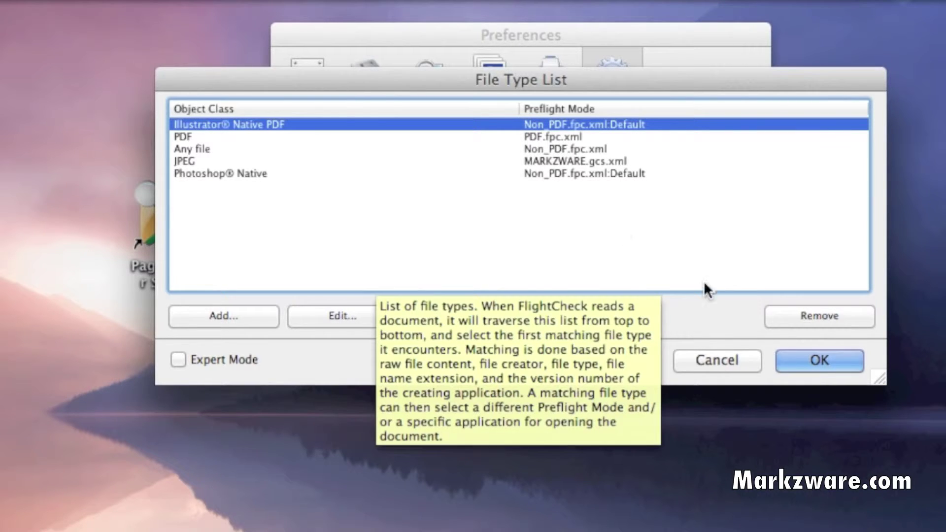
Save the file type list and the advanced preferences
{"action": "left_click", "coordinate": [814, 351]}
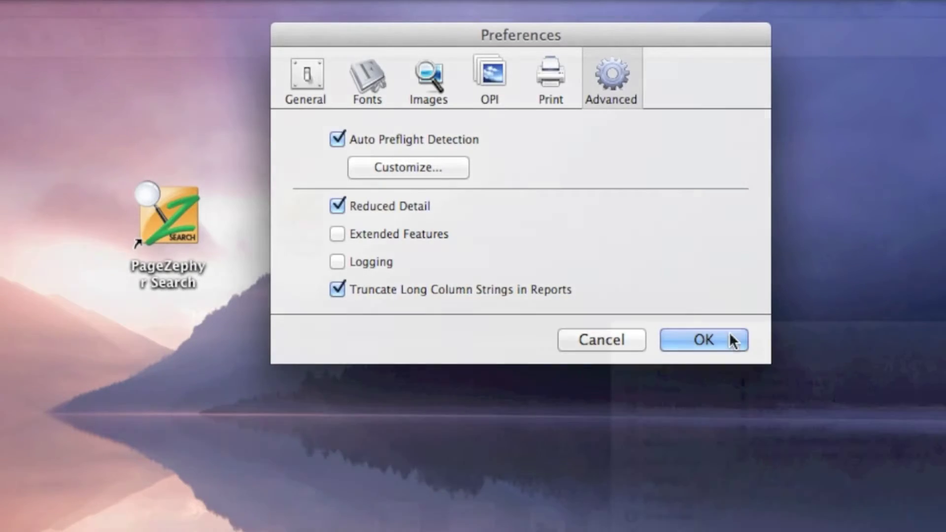
{"action": "left_click", "coordinate": [742, 340]}
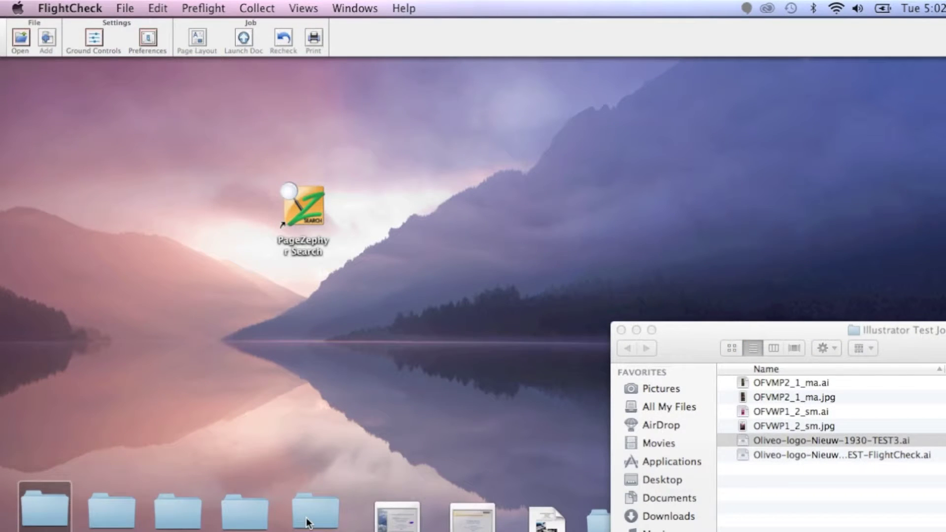
Preflight Chargeable 2002.pdf from the Finder folder PDF Test Files for PDF2DTP from Markzware
{"action": "left_click", "coordinate": [305, 520]}
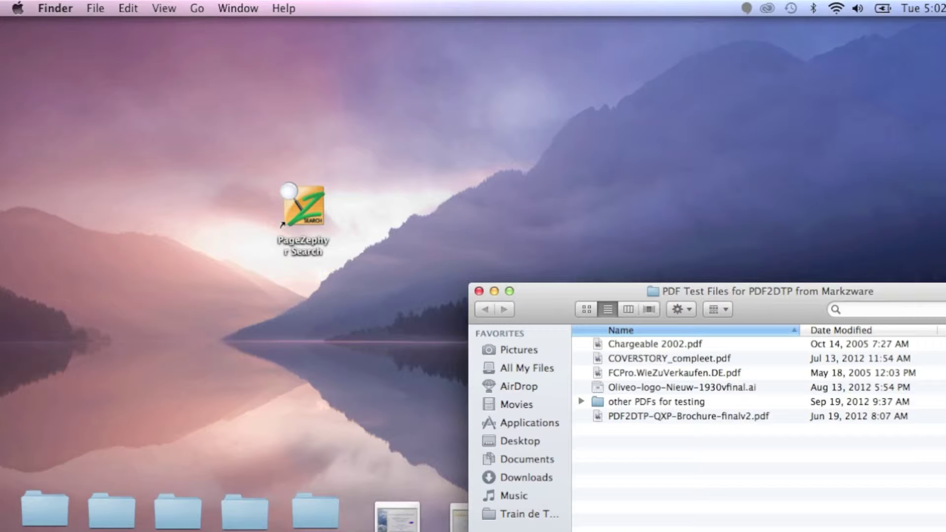
{"action": "key", "text": "super+Tab"}
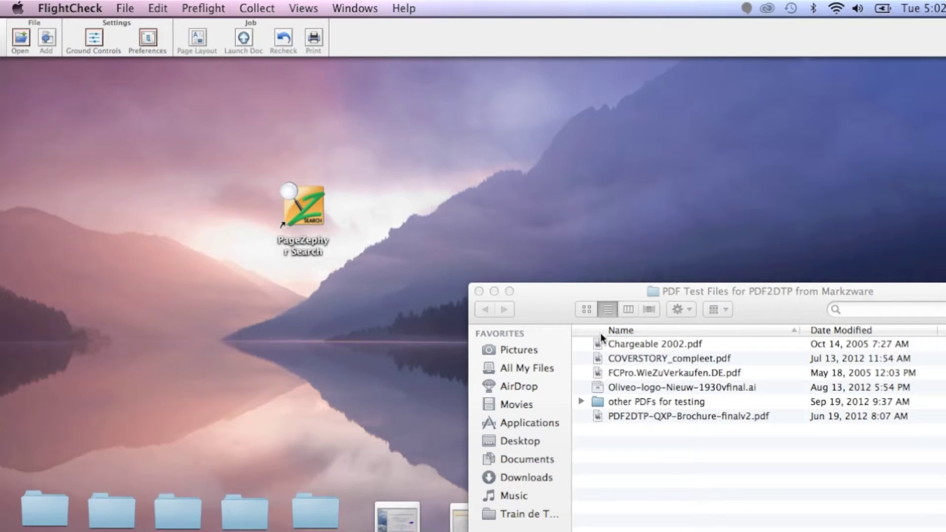
{"action": "left_click_drag", "start_coordinate": [600, 344], "coordinate": [408, 44]}
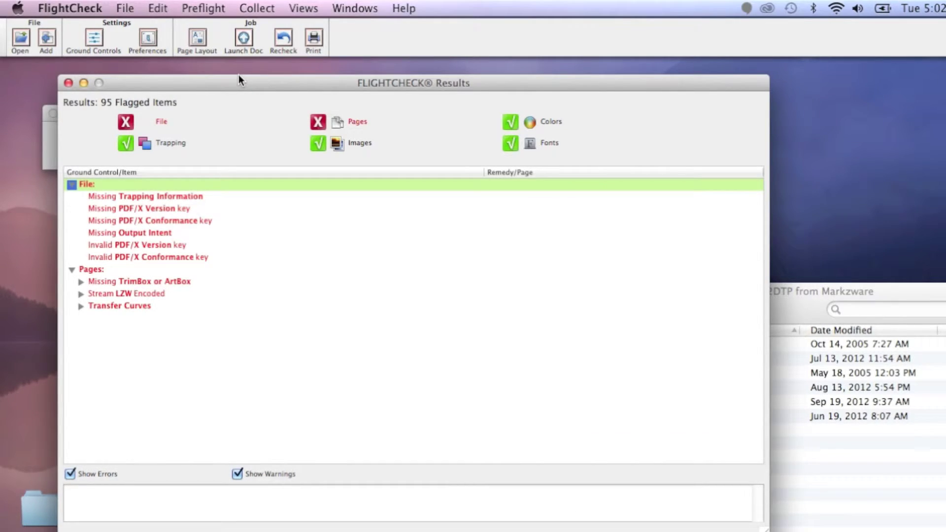
Examine the PDF's flagged results and compare them with the Pages checks in the PDF/X-1a ground control set
{"action": "left_click_drag", "start_coordinate": [238, 88], "coordinate": [274, 115]}
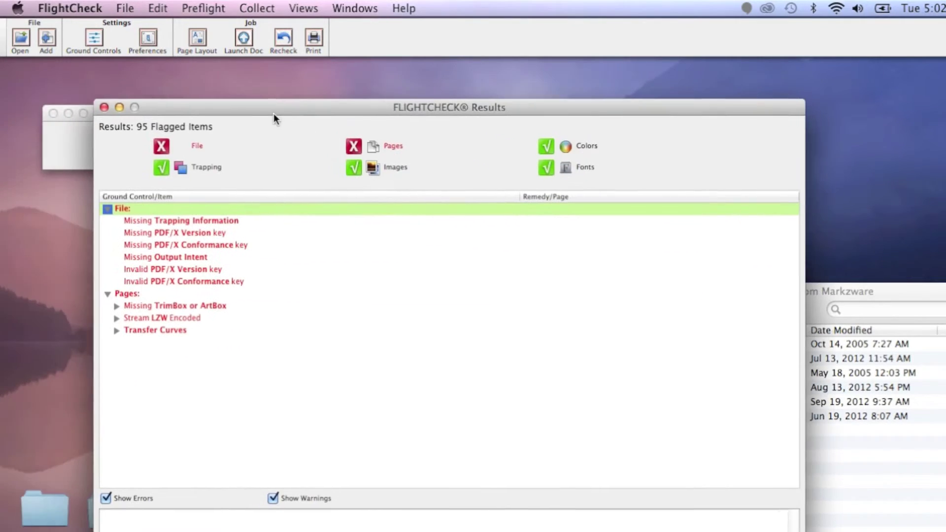
{"action": "left_click", "coordinate": [93, 38]}
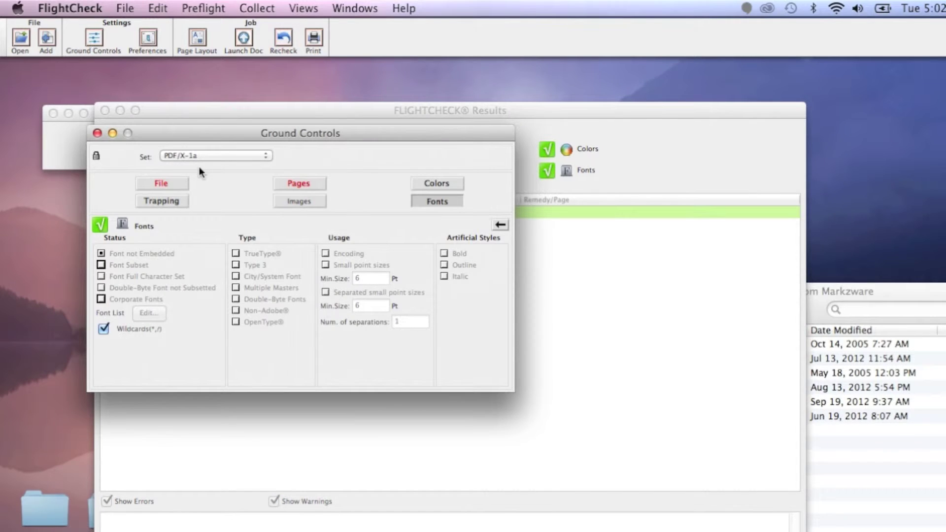
{"action": "left_click", "coordinate": [307, 182]}
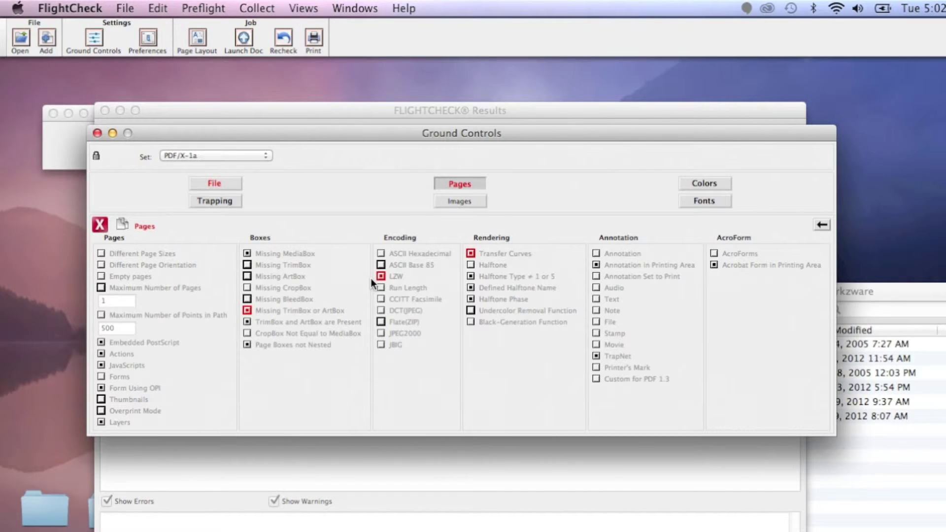
{"action": "left_click", "coordinate": [98, 132]}
{"action": "left_click", "coordinate": [217, 271]}
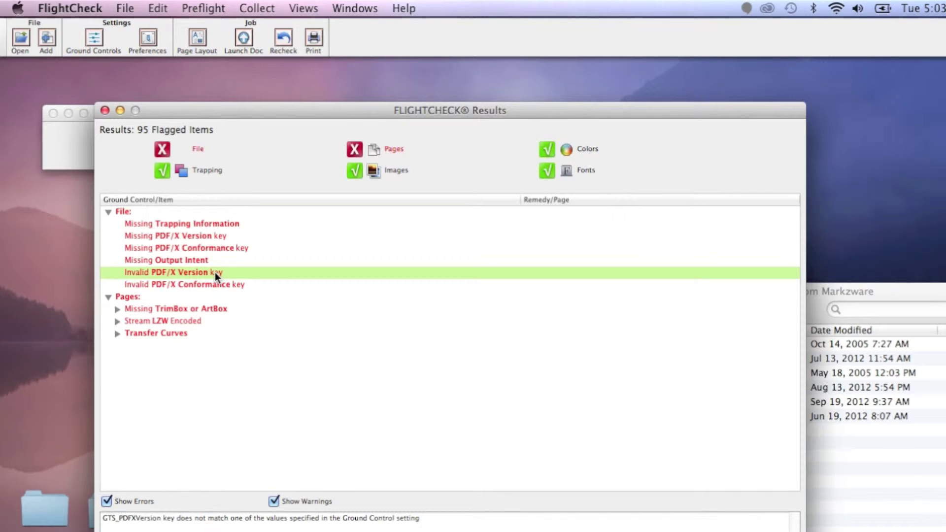
{"action": "left_click", "coordinate": [104, 110]}
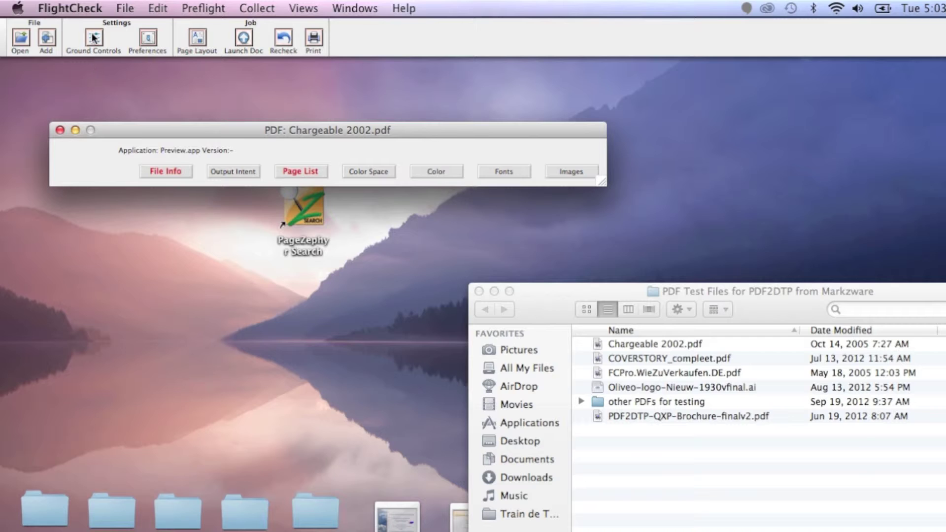
Keep the Ground Controls window in view and preflight Oliveo-logo-Nieuw-1930-TEST3.ai from the Illustrator test folder in Finder
{"action": "left_click", "coordinate": [93, 37]}
{"action": "left_click_drag", "start_coordinate": [261, 130], "coordinate": [216, 205]}
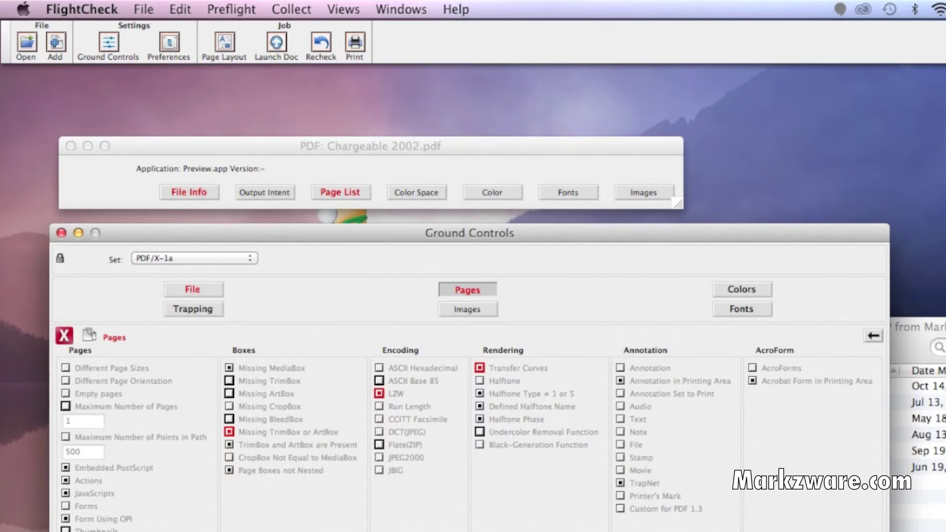
{"action": "left_click", "coordinate": [833, 369]}
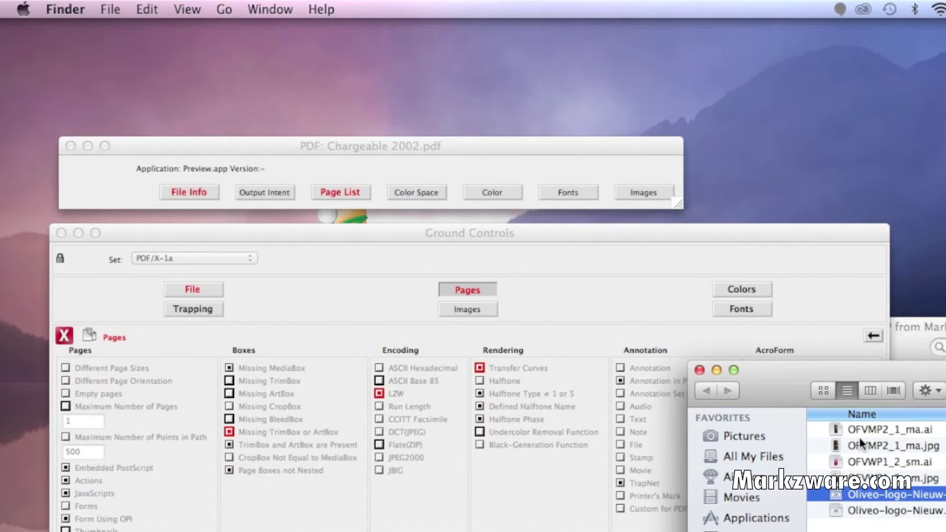
{"action": "key", "text": "super+Tab"}
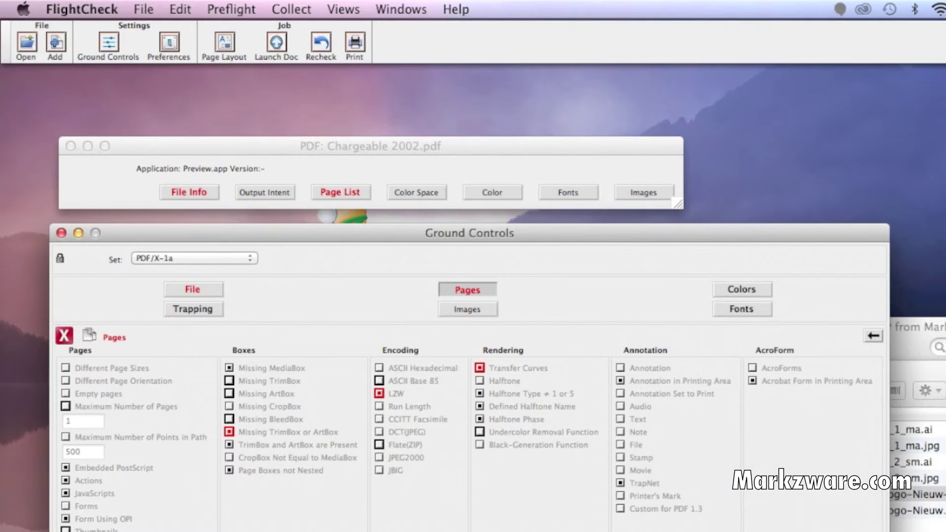
{"action": "left_click_drag", "start_coordinate": [913, 493], "coordinate": [563, 44]}
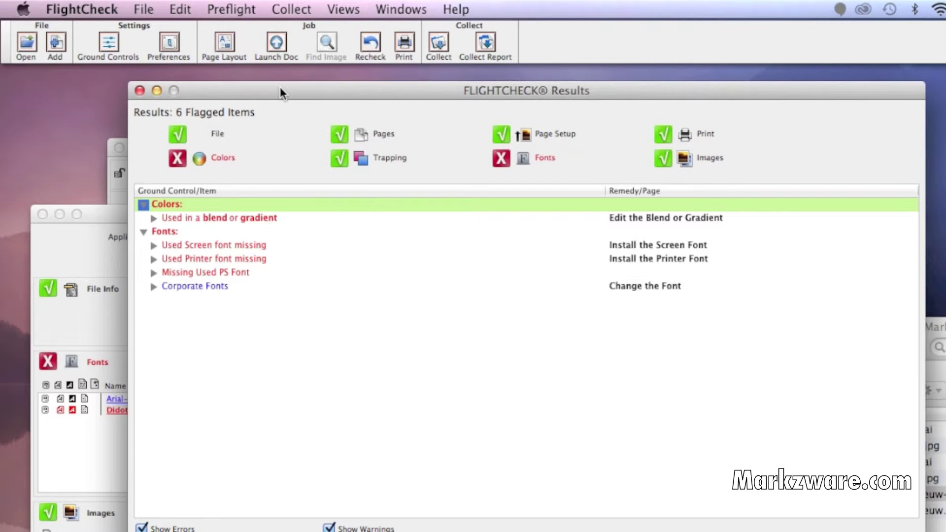
Examine the Illustrator file's Missing Used PS Font result, its image details and the active ground control set
{"action": "left_click_drag", "start_coordinate": [280, 90], "coordinate": [412, 95]}
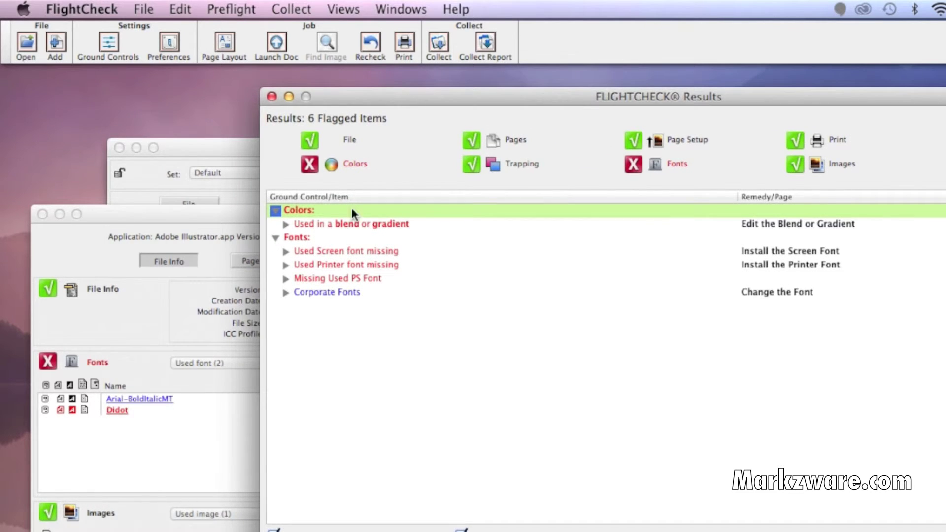
{"action": "left_click", "coordinate": [286, 279]}
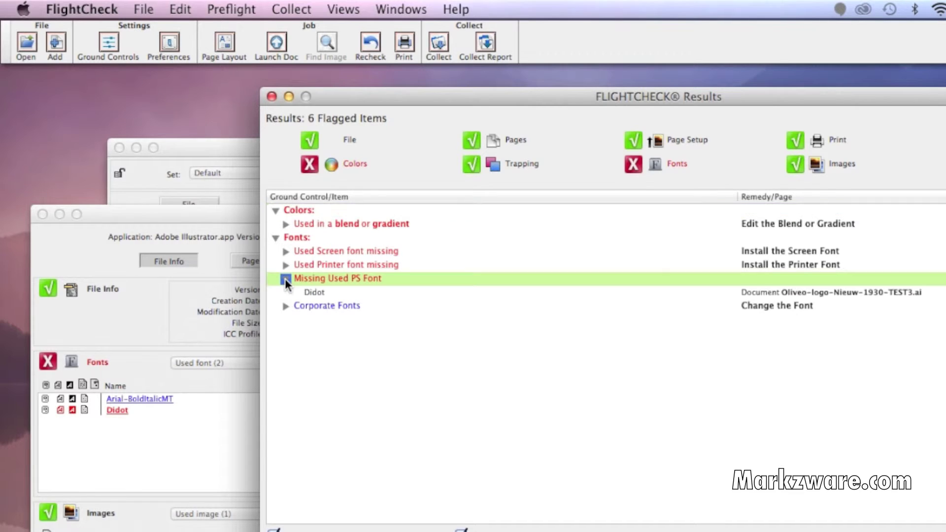
{"action": "left_click", "coordinate": [321, 292]}
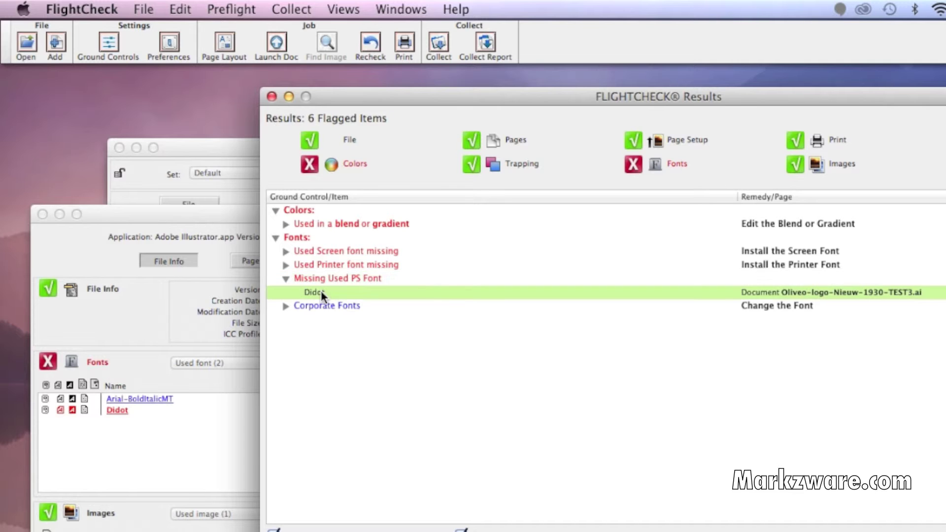
{"action": "left_click", "coordinate": [138, 324]}
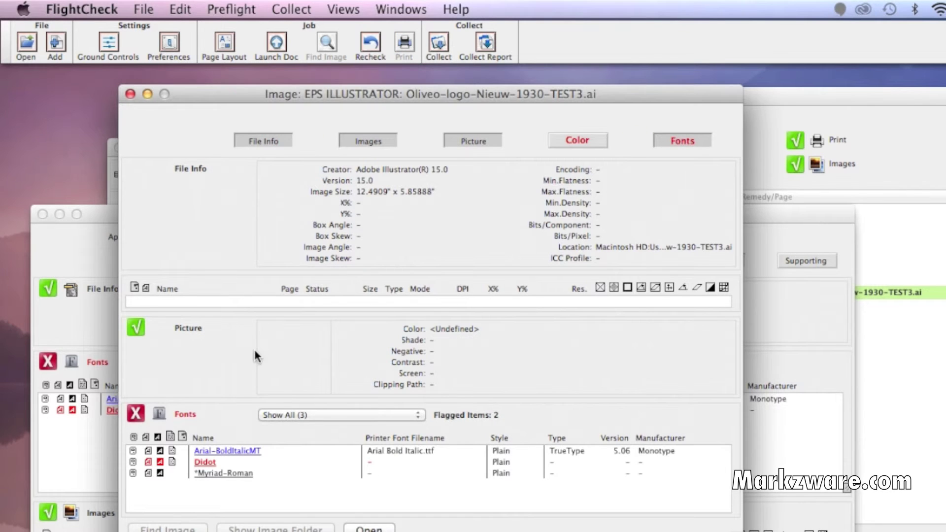
{"action": "left_click", "coordinate": [129, 94]}
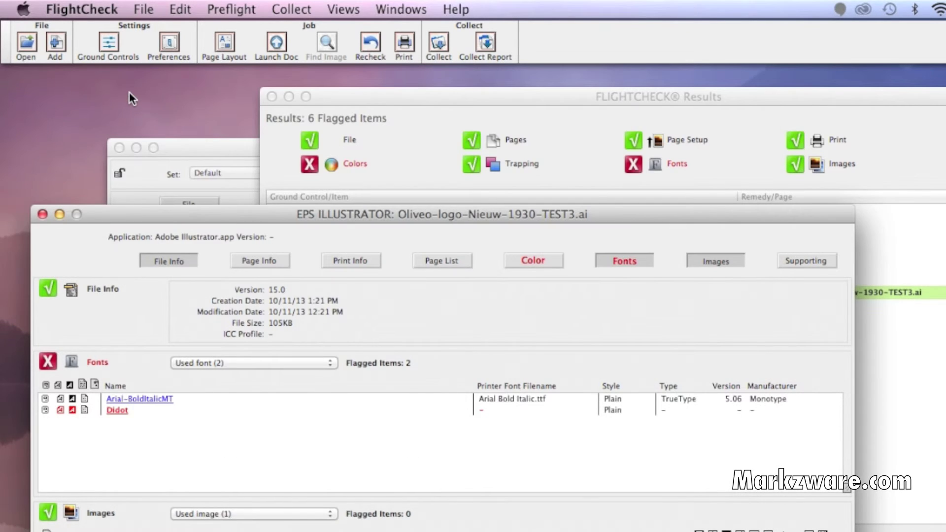
{"action": "left_click", "coordinate": [222, 147]}
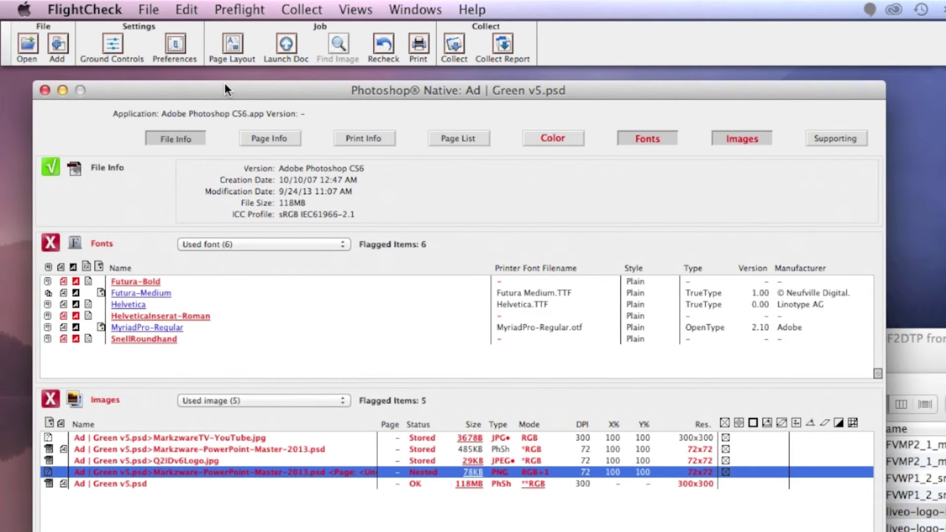
Open the Photoshop Native entry of the Auto Preflight Detection file type list and examine the available object classes
{"action": "left_click", "coordinate": [170, 46]}
{"action": "left_click", "coordinate": [703, 134]}
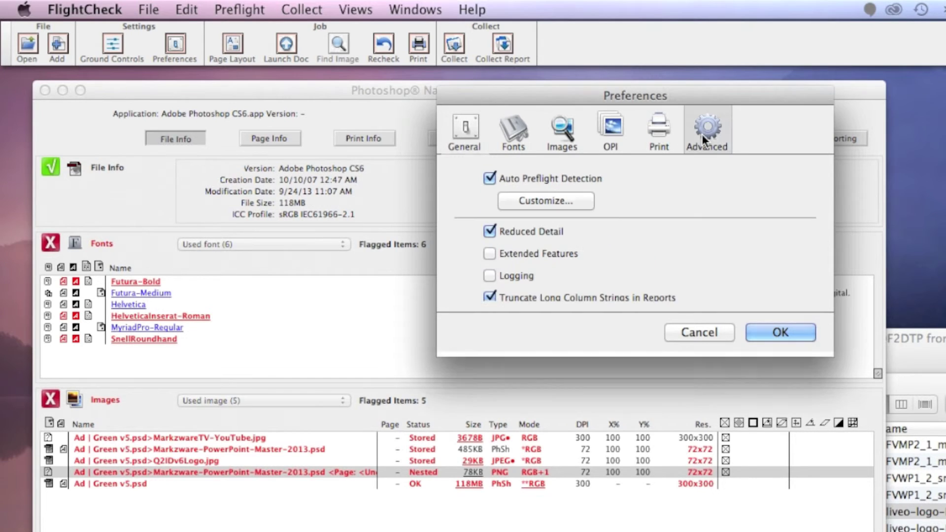
{"action": "left_click", "coordinate": [558, 200]}
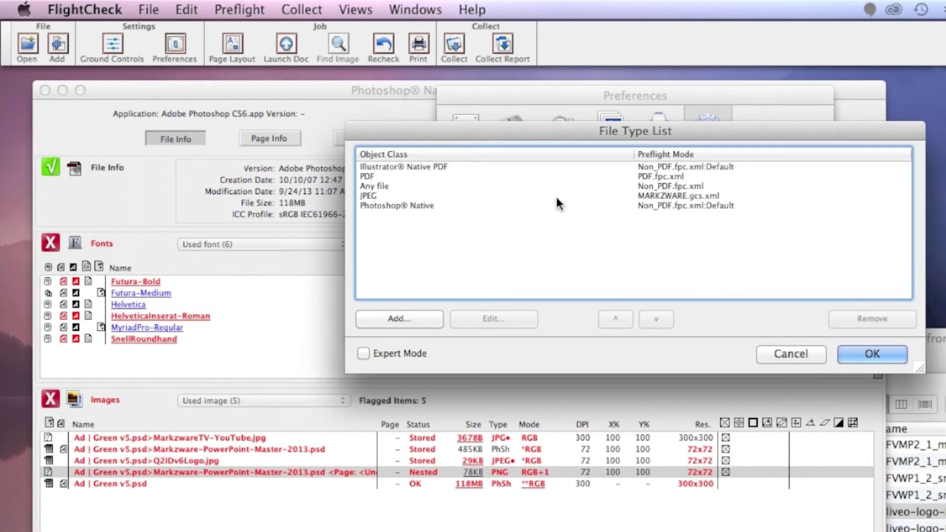
{"action": "left_click", "coordinate": [366, 204]}
{"action": "left_click", "coordinate": [488, 317]}
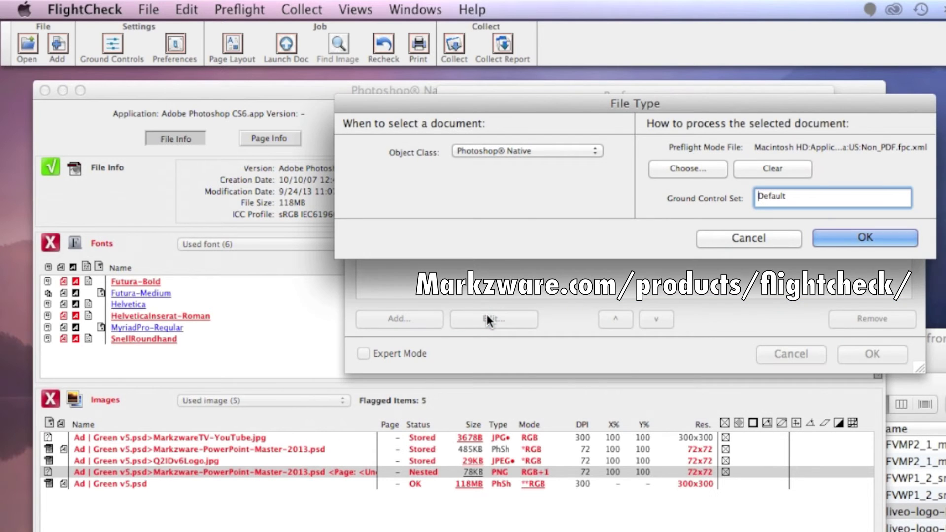
{"action": "left_click", "coordinate": [537, 153]}
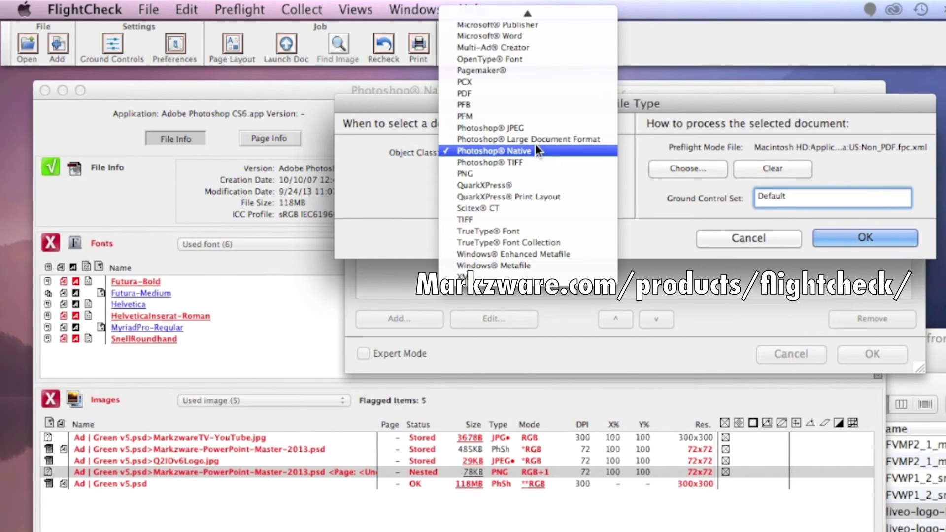
{"action": "scroll", "coordinate": [535, 144], "scroll_direction": "up", "scroll_amount": 5}
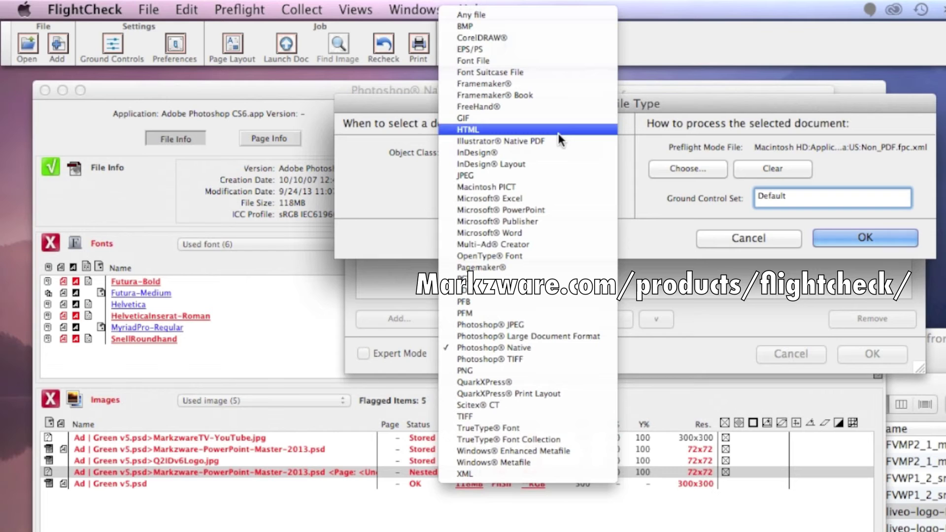